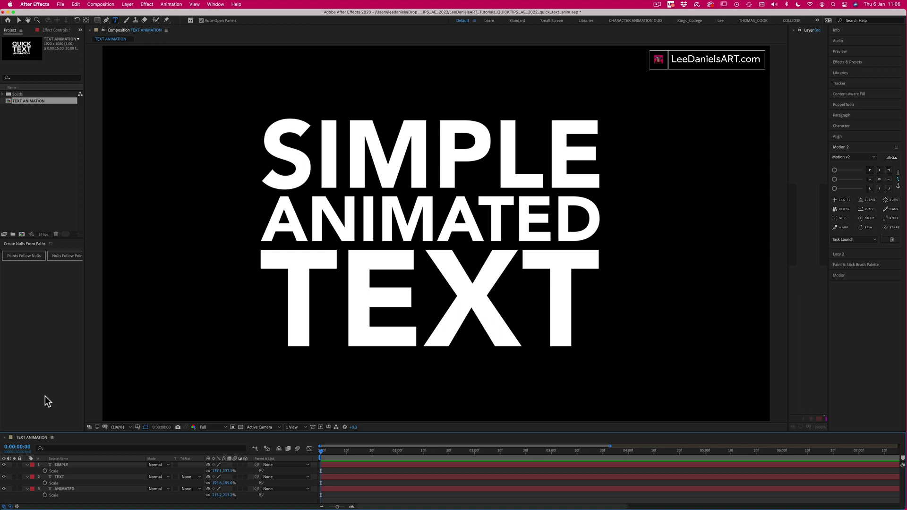
Shrink the SIMPLE, TEXT and ANIMATED layers together, bringing SIMPLE to 129.1% scale.
{"action": "left_click", "coordinate": [64, 466]}
{"action": "left_click", "coordinate": [64, 478], "text": "shift"}
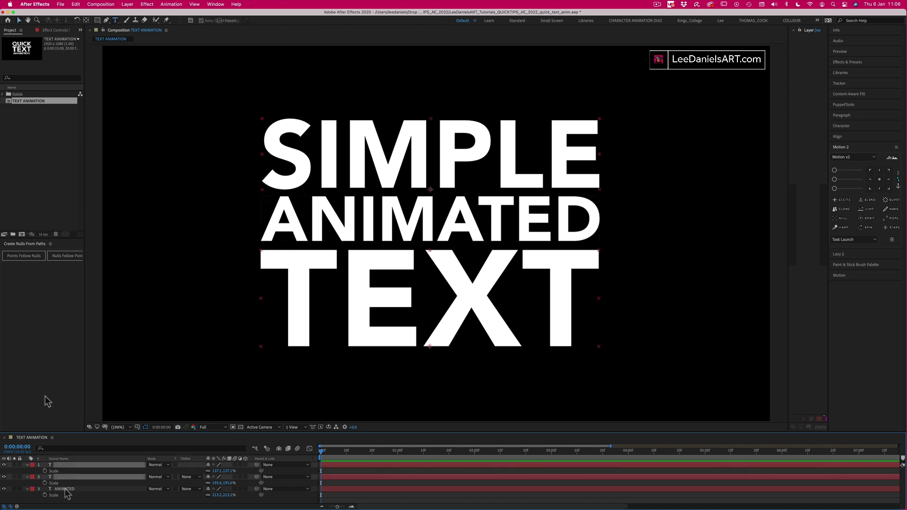
{"action": "left_click", "coordinate": [65, 489], "text": "shift"}
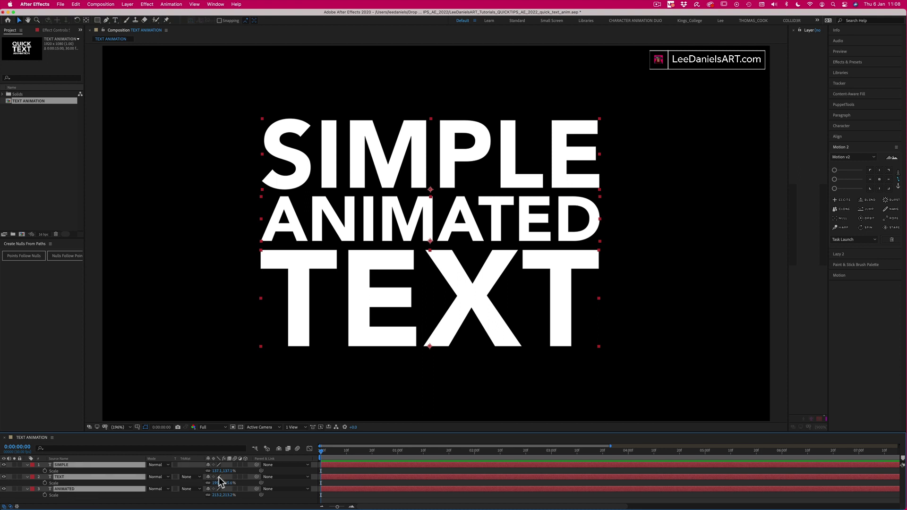
{"action": "mouse_move", "coordinate": [216, 474]}
{"action": "left_mouse_down"}
{"action": "mouse_move", "coordinate": [182, 475]}
{"action": "mouse_move", "coordinate": [216, 474]}
{"action": "left_mouse_up"}
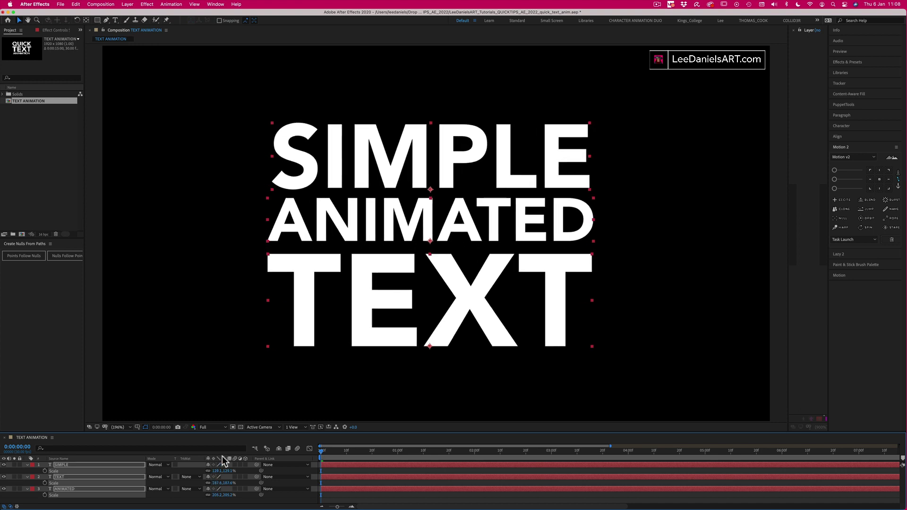
Move SIMPLE's anchor point to its top-right corner with Pan Behind, keeping 137.1% scale.
{"action": "left_click", "coordinate": [430, 193]}
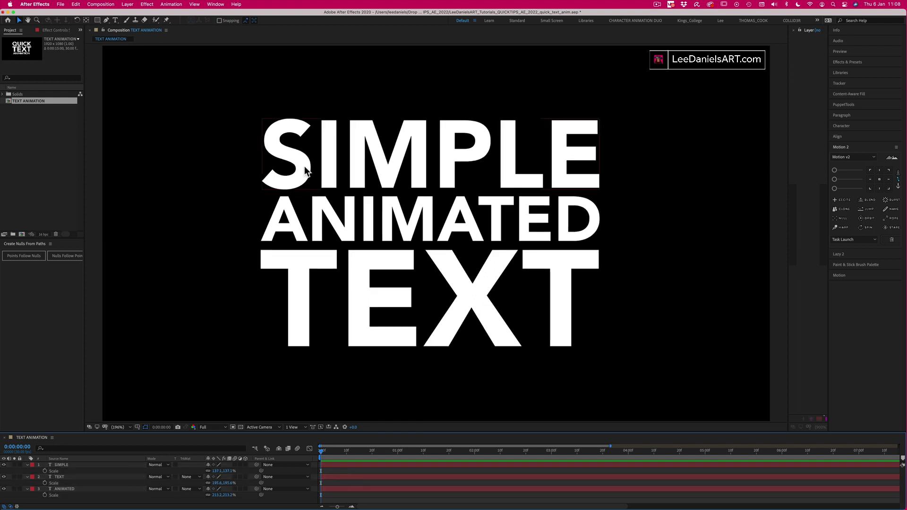
{"action": "left_click", "coordinate": [307, 170]}
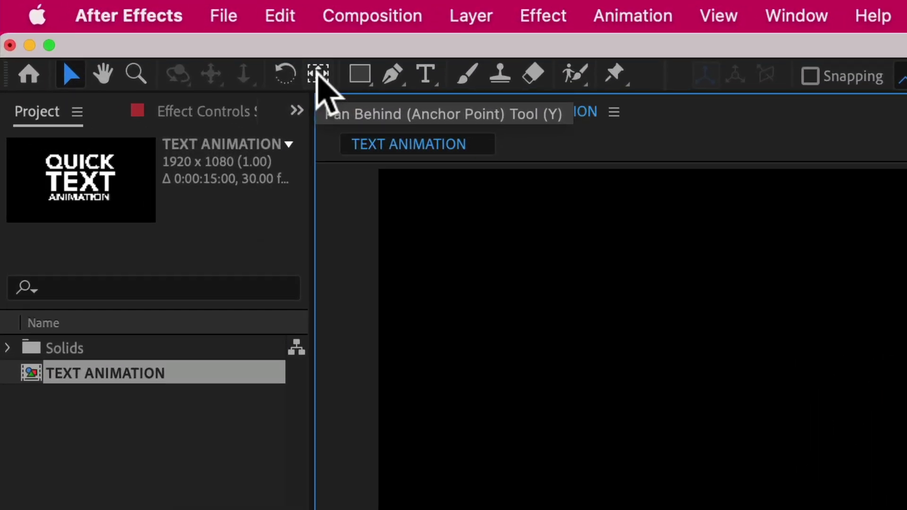
{"action": "left_click", "coordinate": [86, 20]}
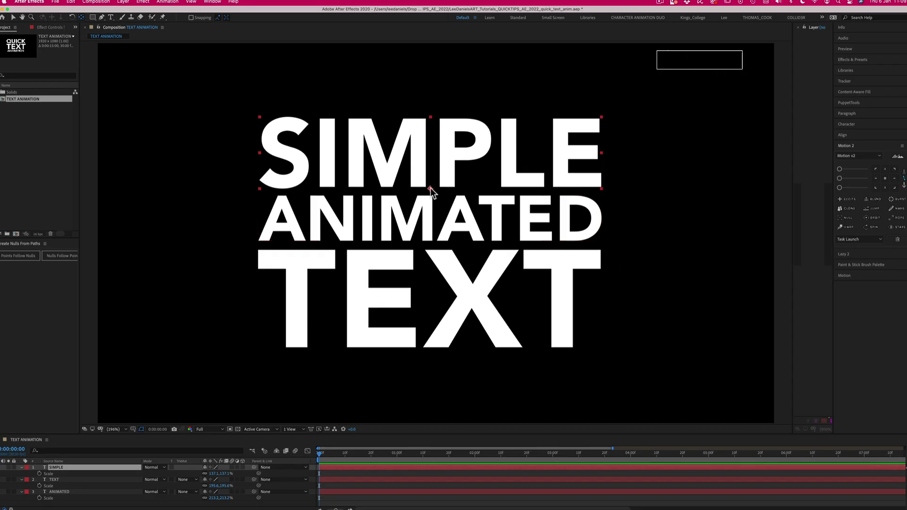
{"action": "left_click", "coordinate": [430, 189]}
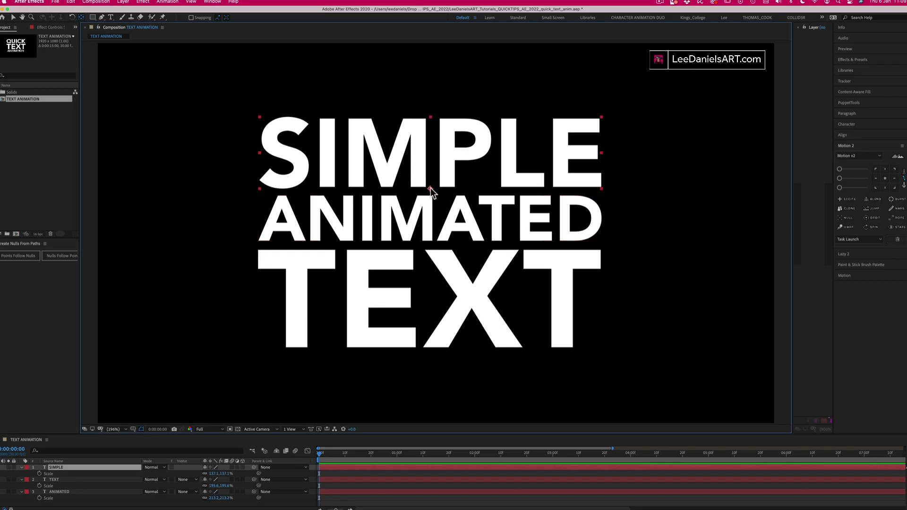
{"action": "left_click_drag", "start_coordinate": [431, 188], "coordinate": [600, 118]}
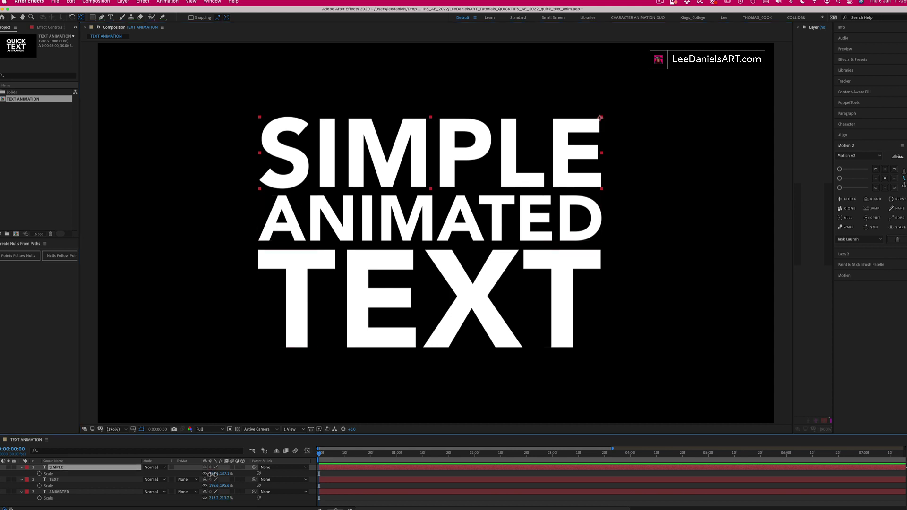
{"action": "mouse_move", "coordinate": [213, 474]}
{"action": "left_mouse_down"}
{"action": "mouse_move", "coordinate": [168, 477]}
{"action": "mouse_move", "coordinate": [208, 474]}
{"action": "left_mouse_up"}
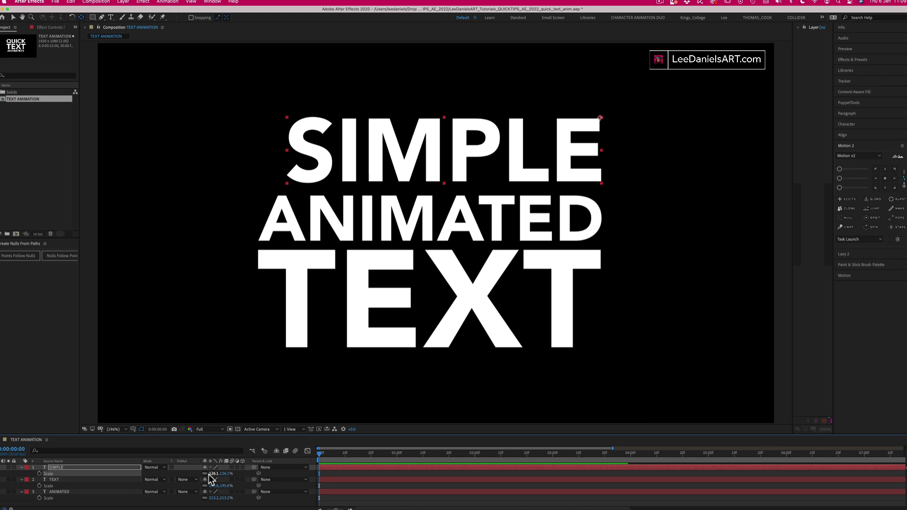
{"action": "key", "text": "super+z"}
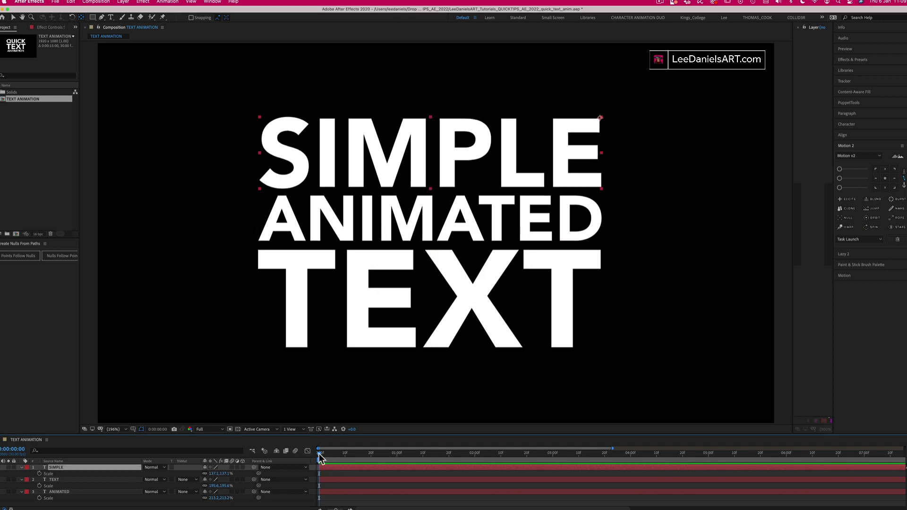
Keyframe SIMPLE's Scale at full size at frame 20 and at 0% on the first frame.
{"action": "left_click_drag", "start_coordinate": [320, 453], "coordinate": [372, 456]}
{"action": "left_click", "coordinate": [40, 473]}
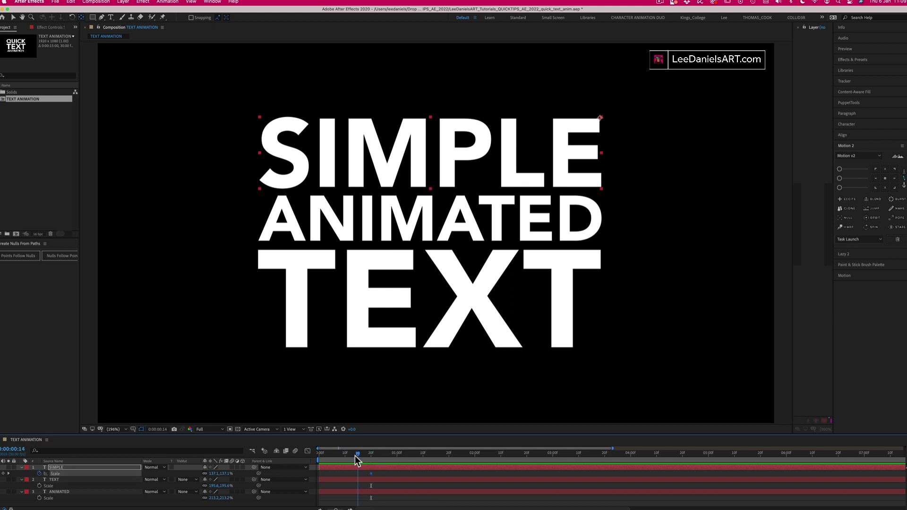
{"action": "left_click", "coordinate": [213, 473]}
{"action": "type", "text": "0.0,0.0"}
{"action": "key", "text": "Return"}
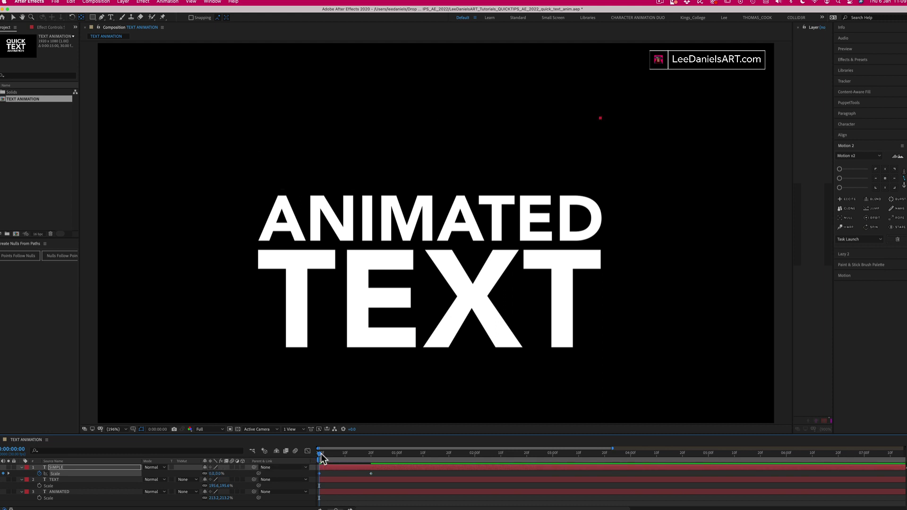
Preview SIMPLE growing in, then return the playhead to frame 20.
{"action": "key", "text": "space"}
{"action": "left_click", "coordinate": [321, 453]}
{"action": "left_click_drag", "start_coordinate": [321, 454], "coordinate": [319, 454]}
{"action": "key", "text": "space"}
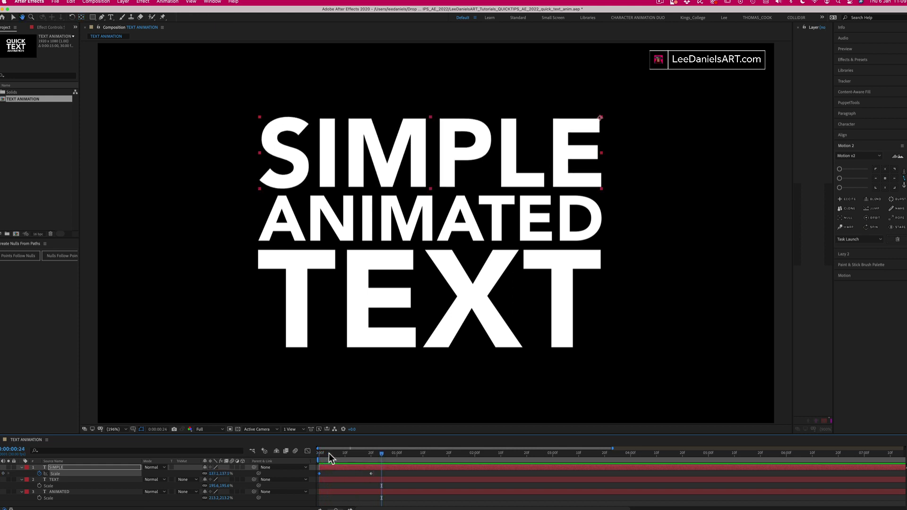
{"action": "left_click_drag", "start_coordinate": [329, 452], "coordinate": [370, 454]}
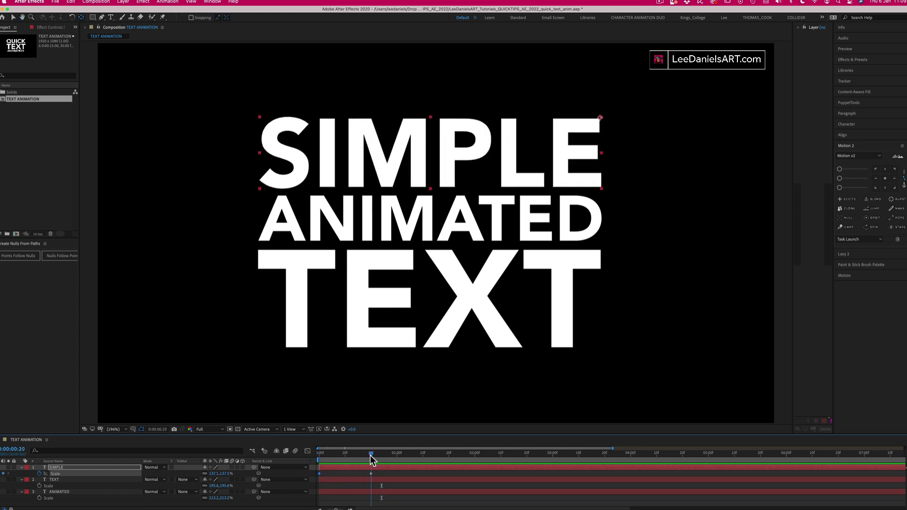
Move ANIMATED's anchor point to its top-left corner.
{"action": "left_click", "coordinate": [343, 235]}
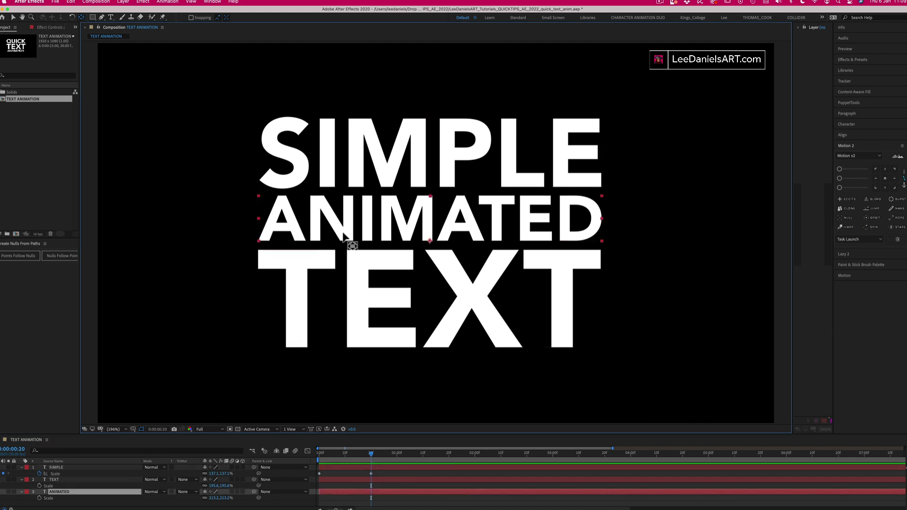
{"action": "left_click", "coordinate": [430, 242]}
{"action": "left_click_drag", "start_coordinate": [302, 211], "coordinate": [278, 196]}
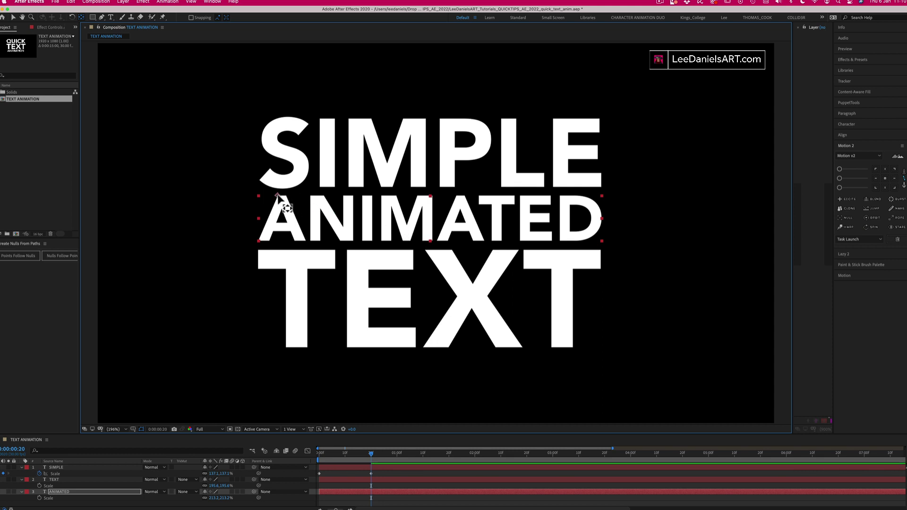
{"action": "key", "text": "super+shift+a"}
Keep ANIMATED at 213.2% scale and move it above TEXT in the layer stack.
{"action": "left_click", "coordinate": [59, 492]}
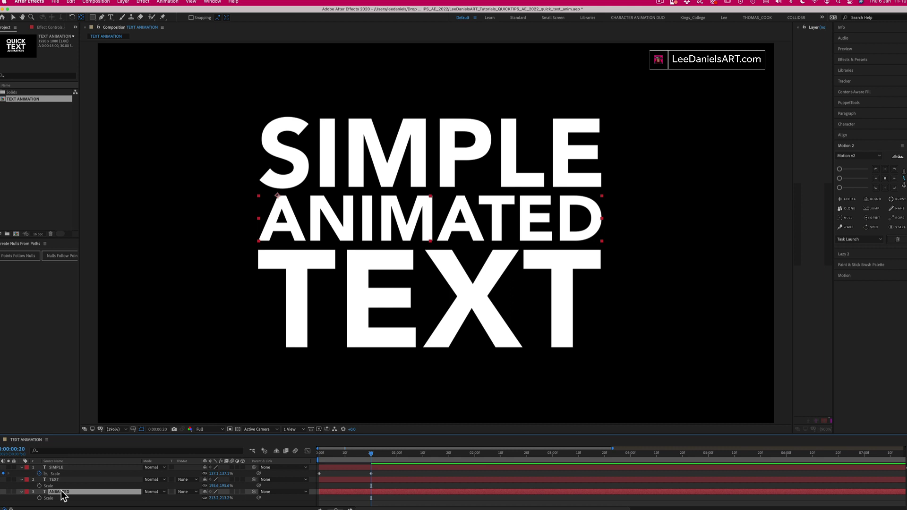
{"action": "mouse_move", "coordinate": [213, 502]}
{"action": "left_mouse_down"}
{"action": "mouse_move", "coordinate": [170, 505]}
{"action": "mouse_move", "coordinate": [215, 505]}
{"action": "left_mouse_up"}
{"action": "left_click", "coordinate": [56, 492]}
{"action": "left_click_drag", "start_coordinate": [56, 495], "coordinate": [57, 482]}
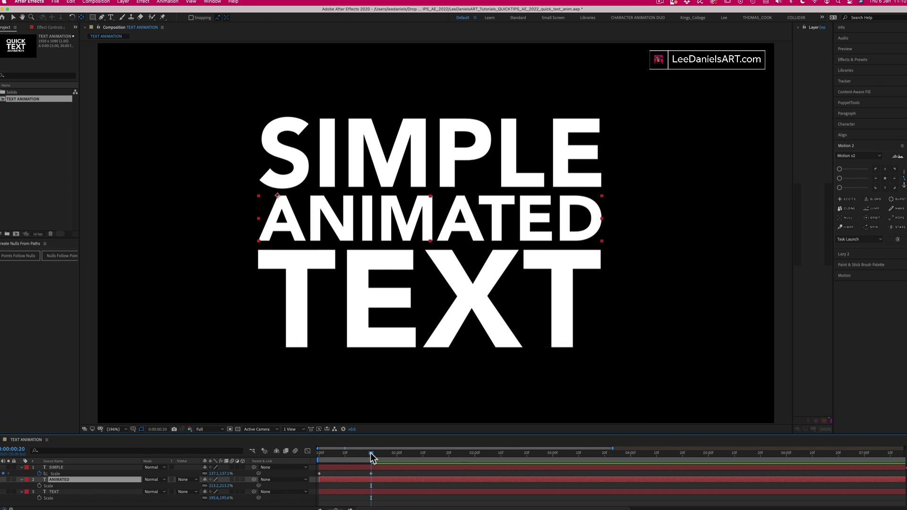
Keyframe ANIMATED's Scale from 0% at frame 0 to 213.2% at frame 20, then scrub to check.
{"action": "left_click", "coordinate": [39, 486]}
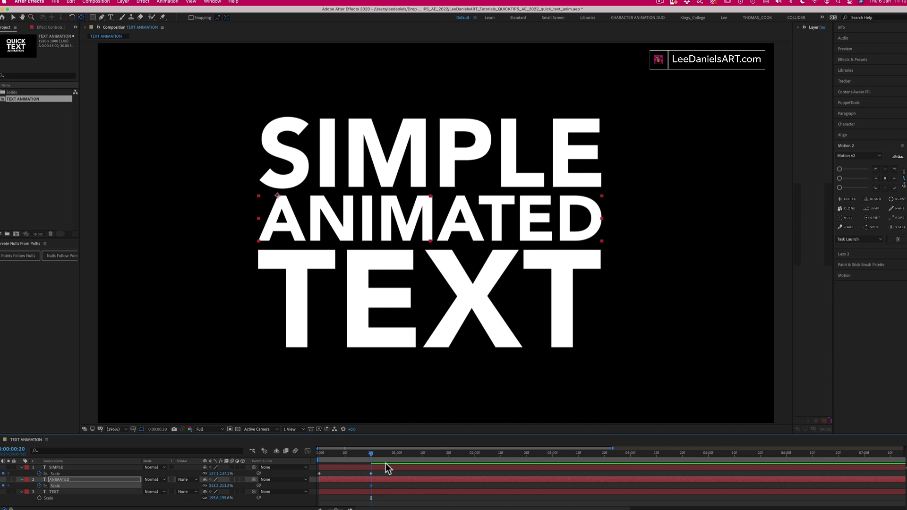
{"action": "left_click_drag", "start_coordinate": [367, 454], "coordinate": [320, 457]}
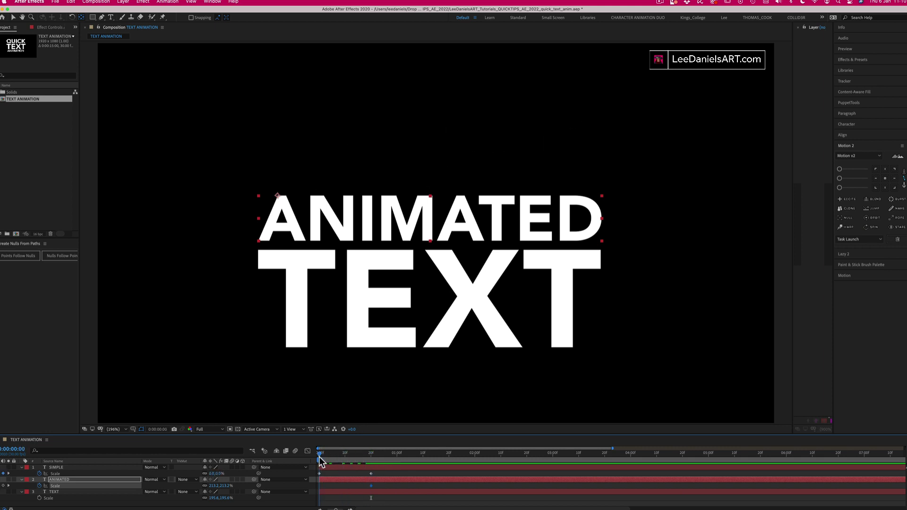
{"action": "left_click", "coordinate": [213, 486]}
{"action": "type", "text": "0"}
{"action": "key", "text": "Return"}
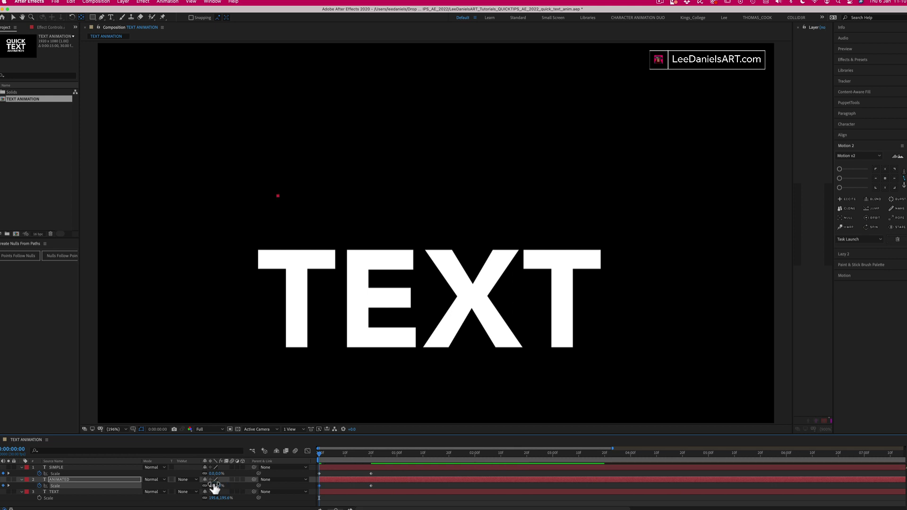
{"action": "left_click_drag", "start_coordinate": [319, 455], "coordinate": [370, 455]}
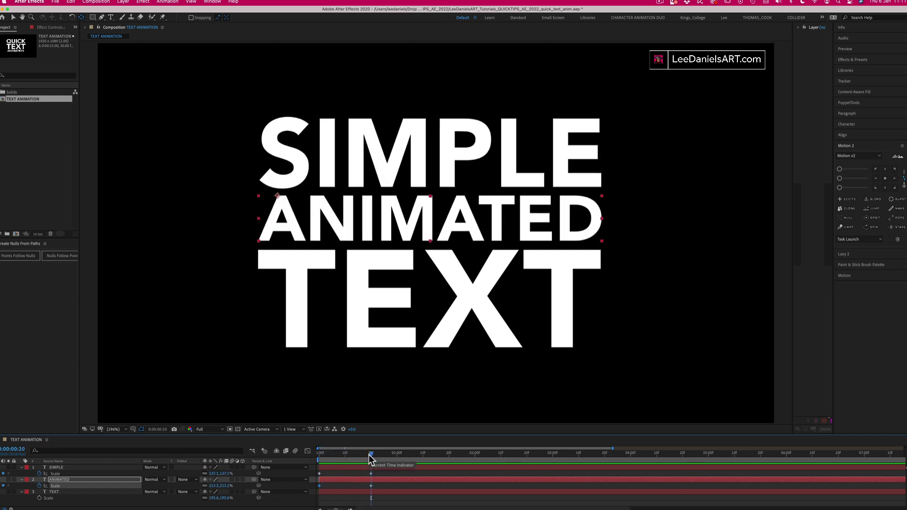
Move TEXT's anchor point to its top centre and set a Scale keyframe at frame 20.
{"action": "left_click", "coordinate": [363, 315]}
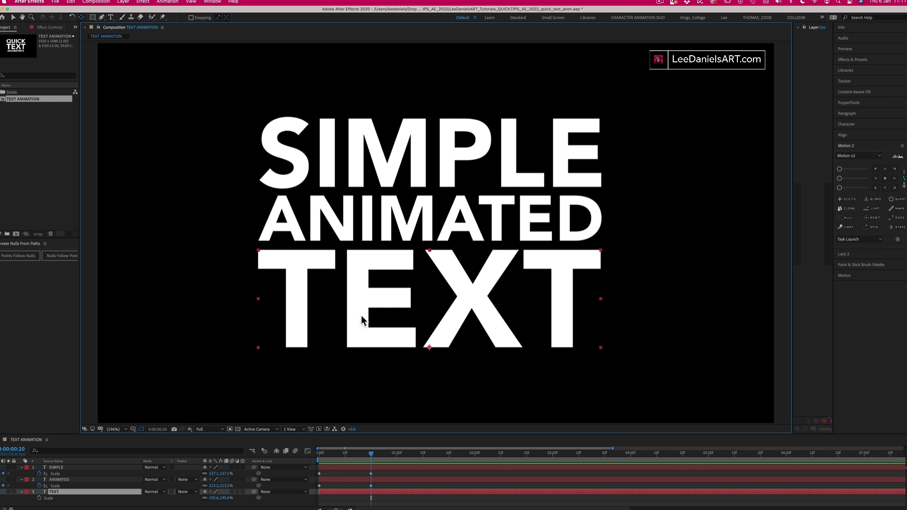
{"action": "left_click_drag", "start_coordinate": [429, 348], "coordinate": [426, 254]}
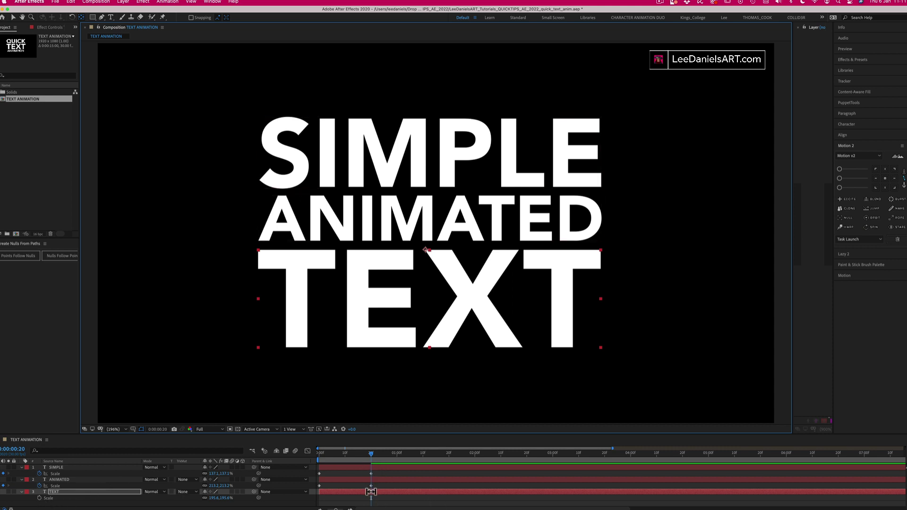
{"action": "left_click", "coordinate": [40, 497]}
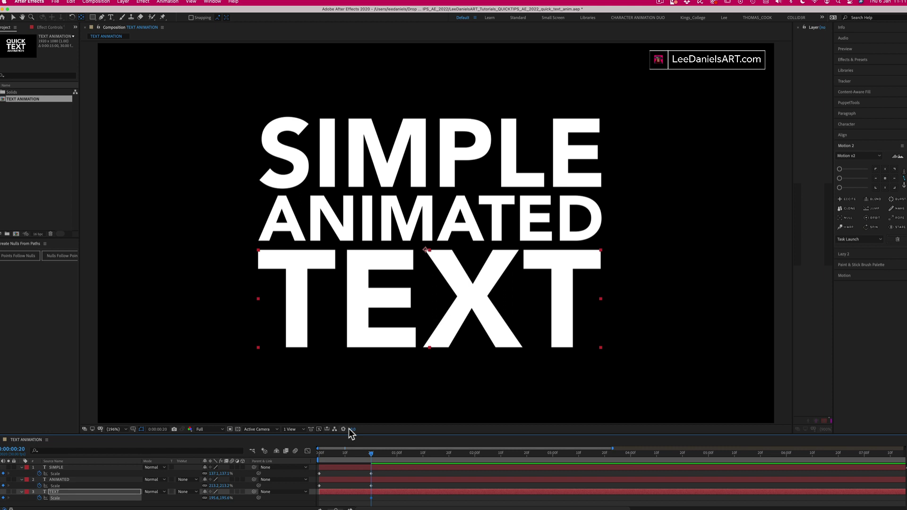
Set TEXT's Scale to 0% at the first frame and scrub to check the grow-in.
{"action": "left_click_drag", "start_coordinate": [371, 456], "coordinate": [296, 458]}
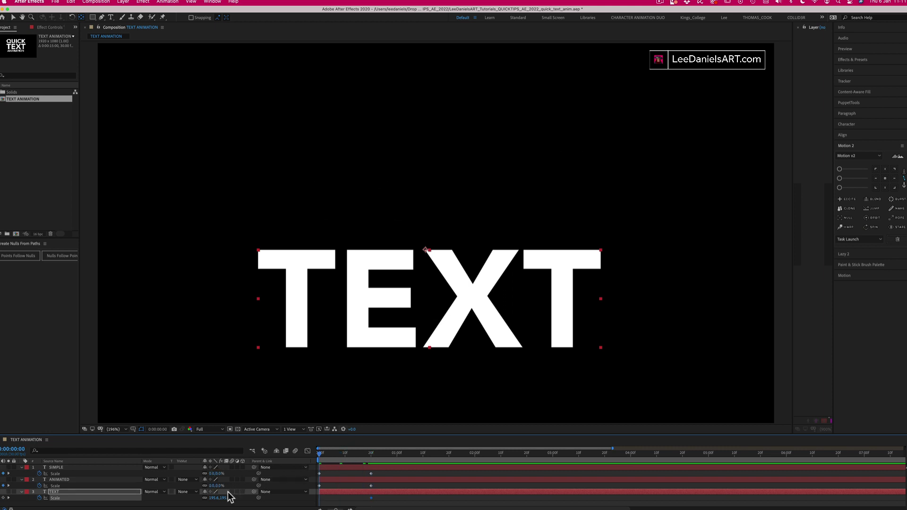
{"action": "left_click", "coordinate": [212, 498]}
{"action": "type", "text": "0"}
{"action": "key", "text": "Return"}
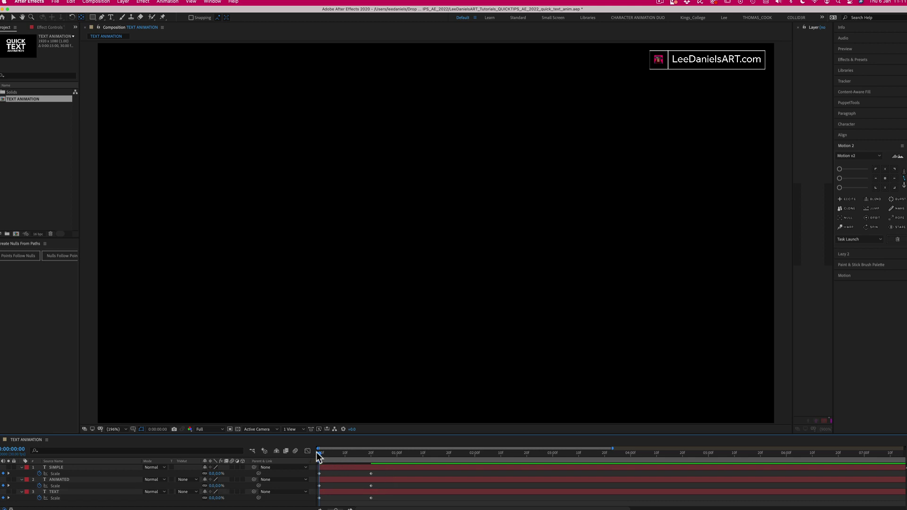
{"action": "left_click_drag", "start_coordinate": [319, 455], "coordinate": [374, 463]}
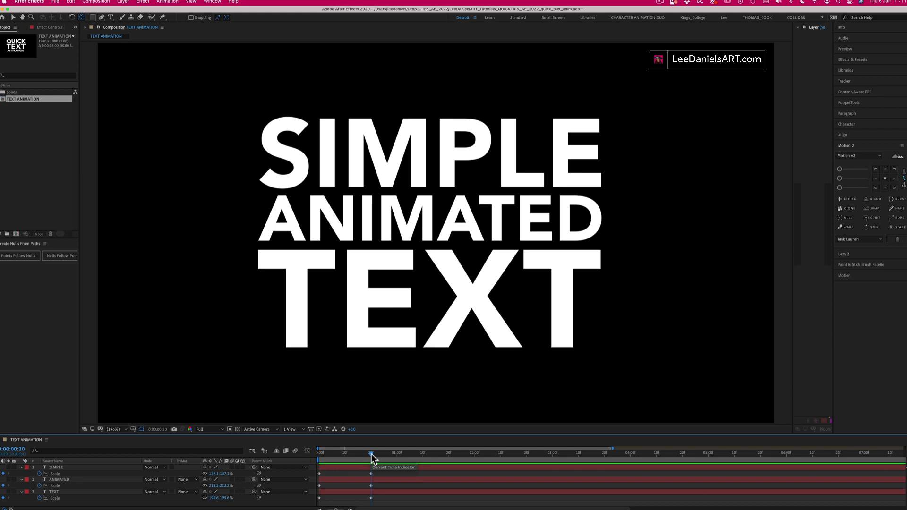
Select the three words' Scale keyframes at frame 20.
{"action": "left_click_drag", "start_coordinate": [371, 457], "coordinate": [376, 459]}
{"action": "left_click", "coordinate": [370, 473]}
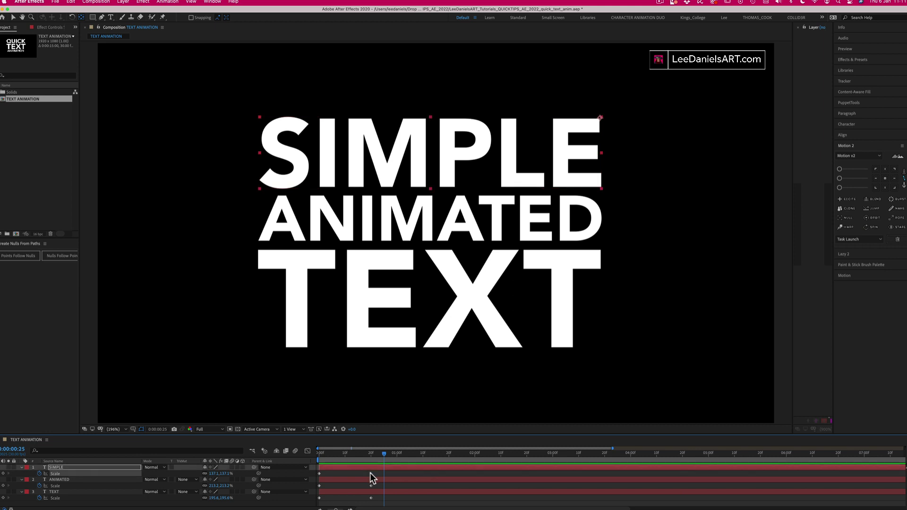
{"action": "left_click", "coordinate": [371, 485]}
{"action": "left_click", "coordinate": [371, 497]}
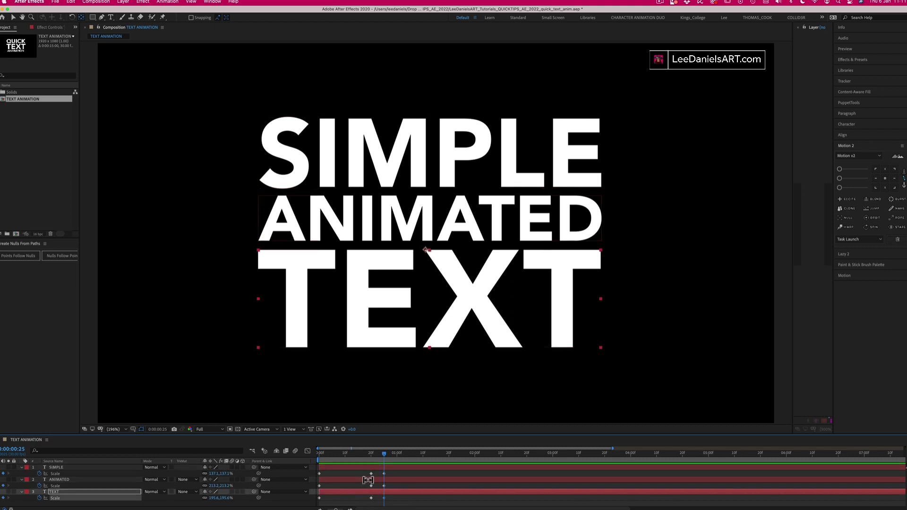
{"action": "left_click_drag", "start_coordinate": [383, 453], "coordinate": [376, 454]}
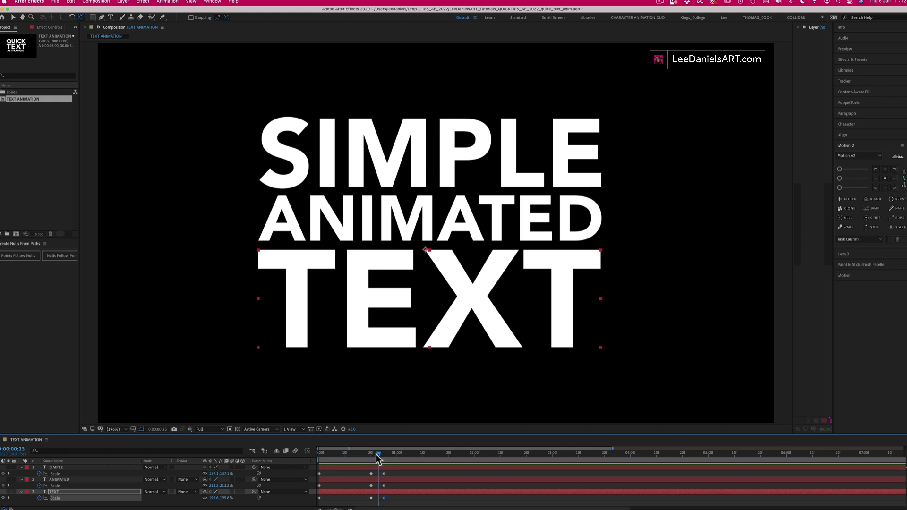
{"action": "left_click", "coordinate": [366, 476]}
{"action": "left_click_drag", "start_coordinate": [366, 477], "coordinate": [373, 504]}
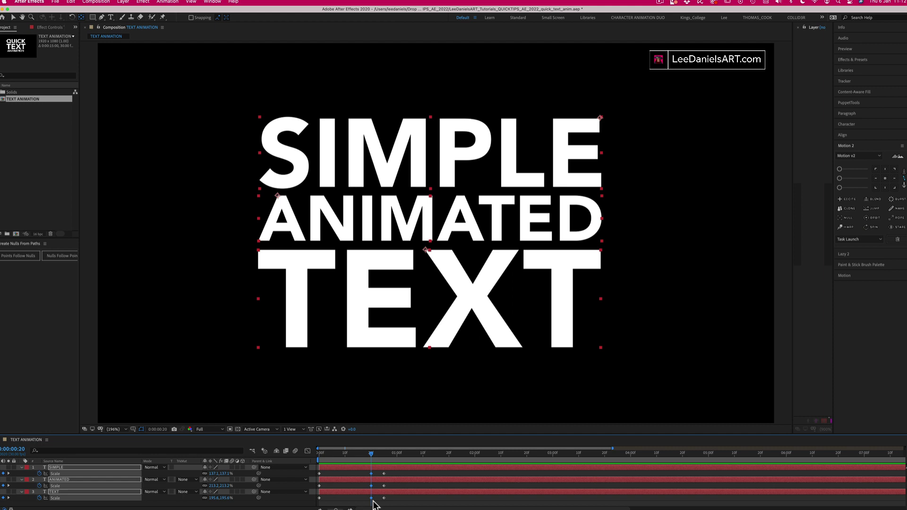
Raise the selected keyframes' scale by 6%, taking SIMPLE to 143.1%.
{"action": "left_click", "coordinate": [213, 473]}
{"action": "key", "text": "Up"}
{"action": "key", "text": "Up"}
{"action": "key", "text": "Up"}
{"action": "key", "text": "Up"}
{"action": "key", "text": "Up"}
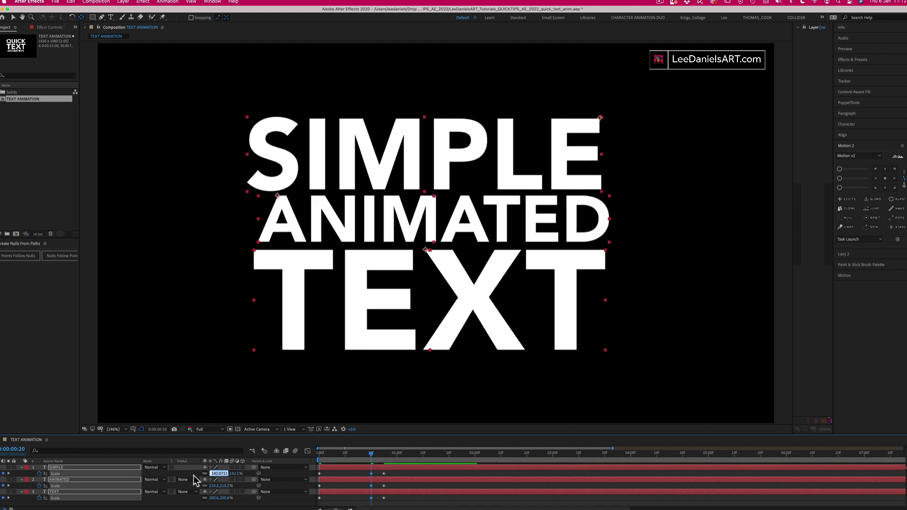
{"action": "key", "text": "Up"}
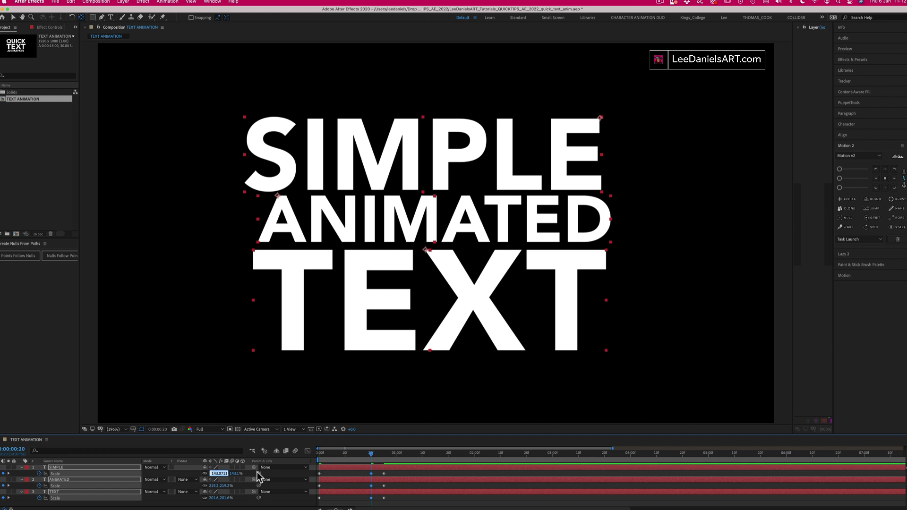
Commit the 143.1% scale, apply Easy Ease to the overshoot keyframes, and preview.
{"action": "key", "text": "Return"}
{"action": "right_click", "coordinate": [370, 475]}
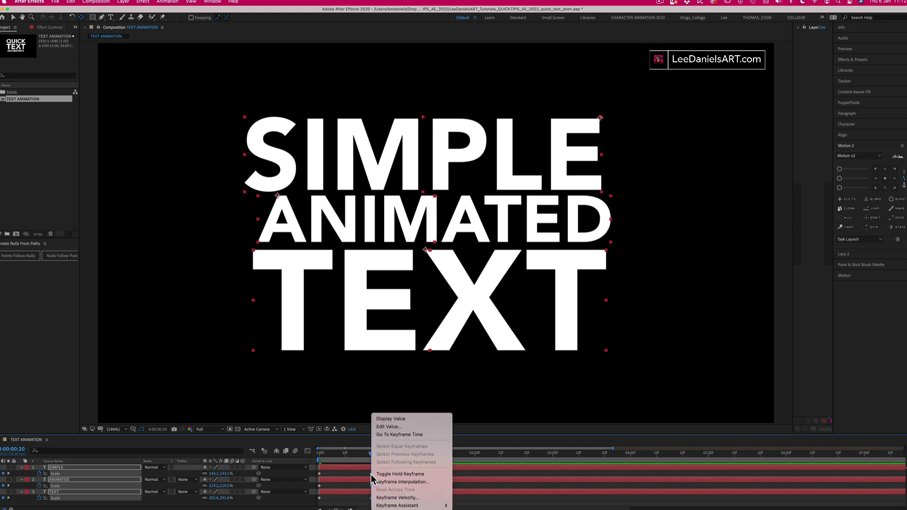
{"action": "mouse_move", "coordinate": [398, 506]}
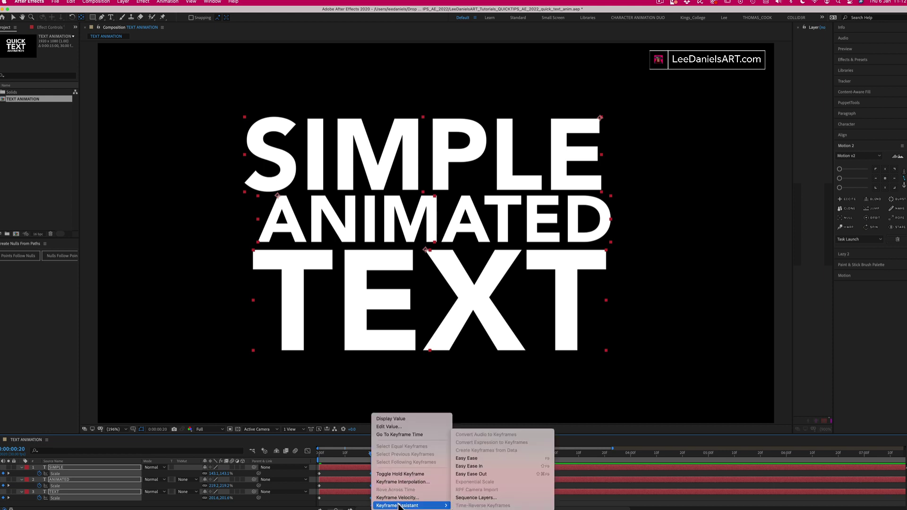
{"action": "left_click", "coordinate": [467, 457]}
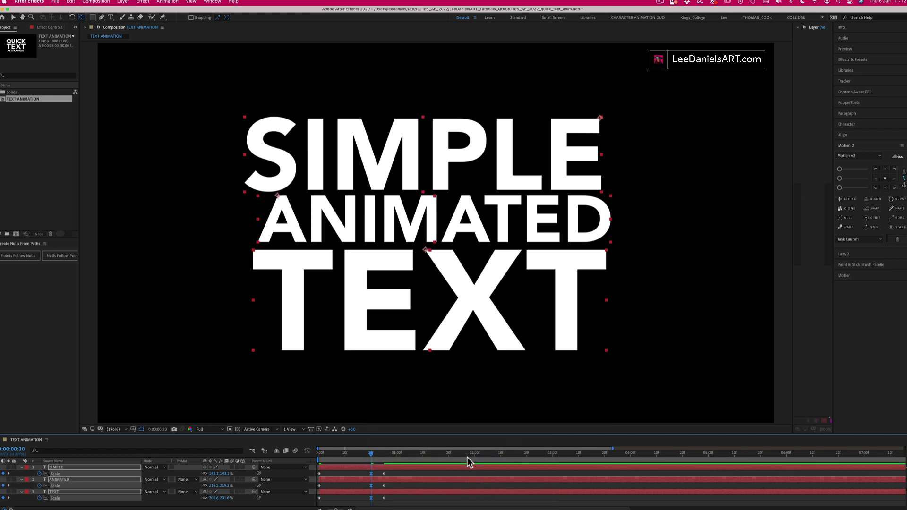
{"action": "left_click_drag", "start_coordinate": [371, 454], "coordinate": [313, 464]}
{"action": "key", "text": "space"}
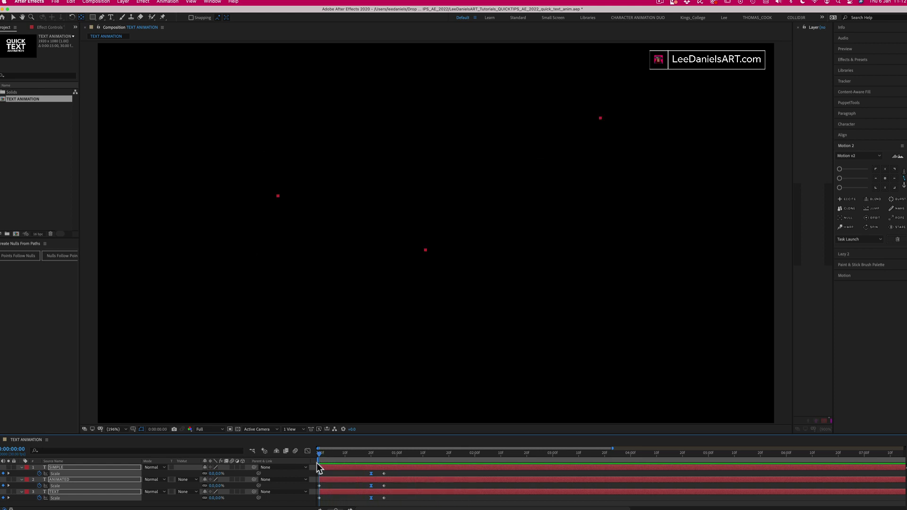
{"action": "key", "text": "space"}
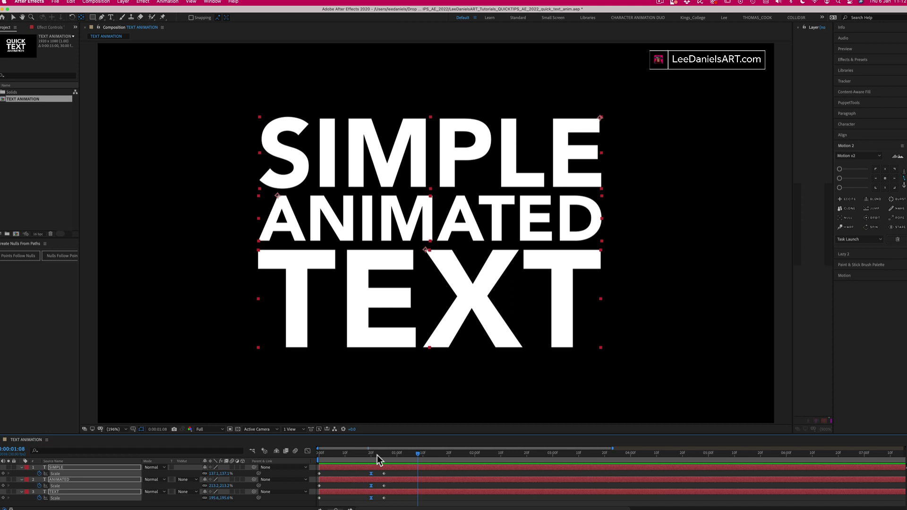
Apply Easy Ease to the settle keyframes and preview the eased bounce from the start.
{"action": "right_click", "coordinate": [384, 498]}
{"action": "mouse_move", "coordinate": [411, 505]}
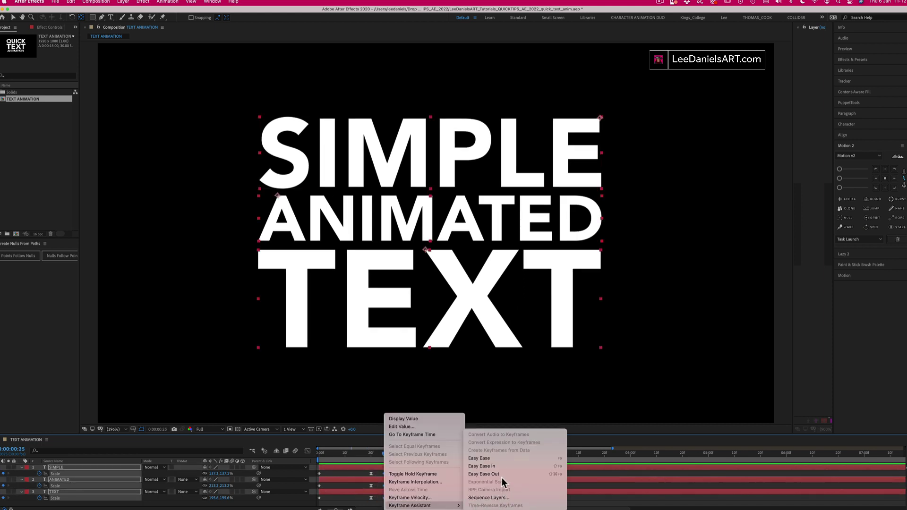
{"action": "left_click", "coordinate": [483, 457]}
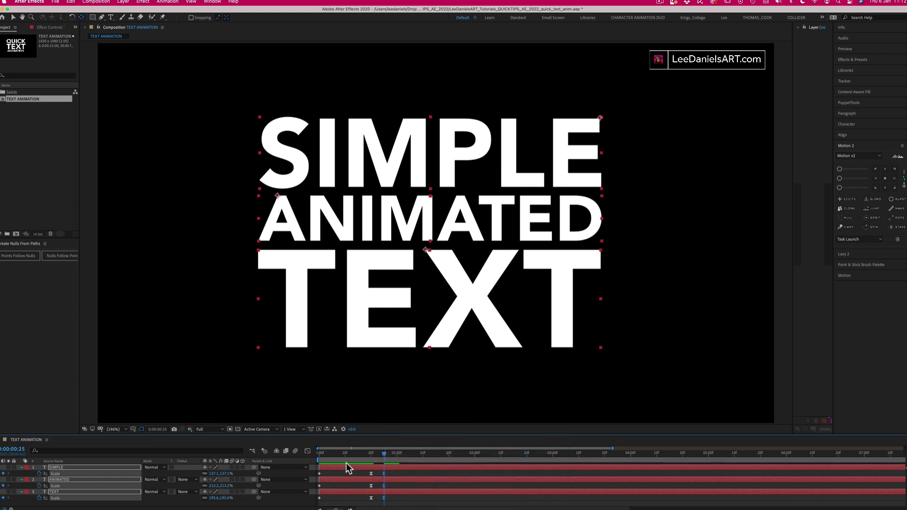
{"action": "left_click", "coordinate": [342, 453]}
{"action": "key", "text": "space"}
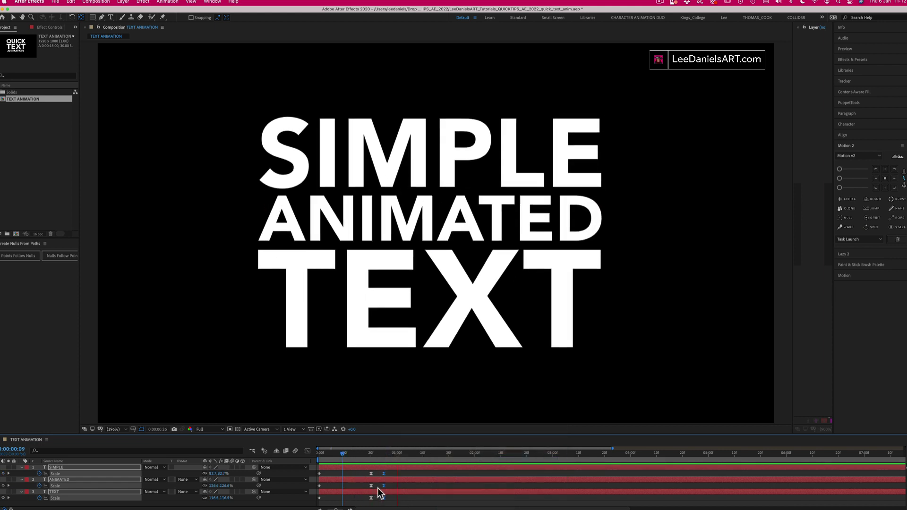
{"action": "left_click_drag", "start_coordinate": [339, 452], "coordinate": [284, 464]}
{"action": "key", "text": "space"}
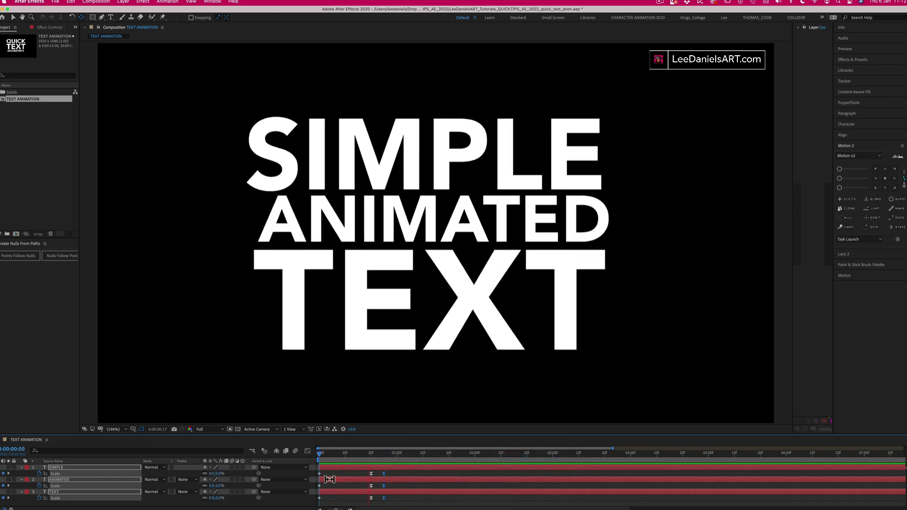
{"action": "key", "text": "space"}
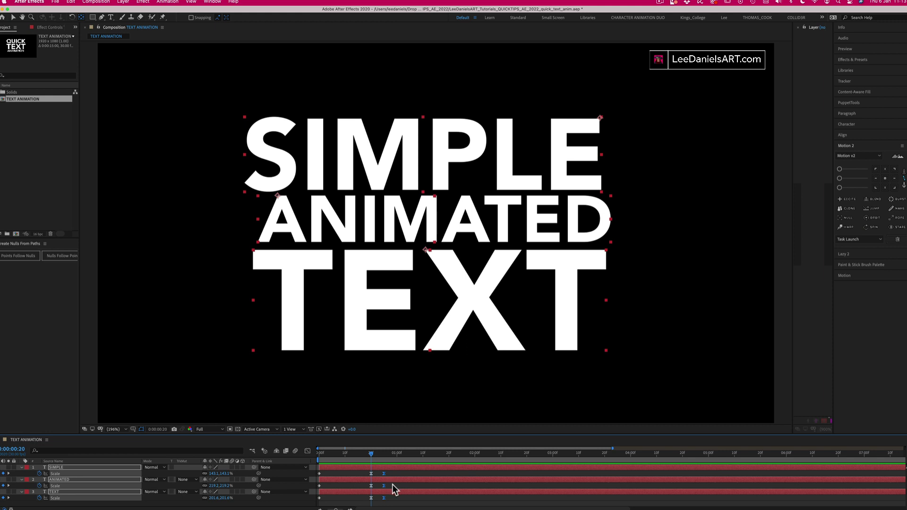
Shift ANIMATED's and TEXT's Scale keyframes to start at frame 20.
{"action": "left_click_drag", "start_coordinate": [392, 484], "coordinate": [317, 501]}
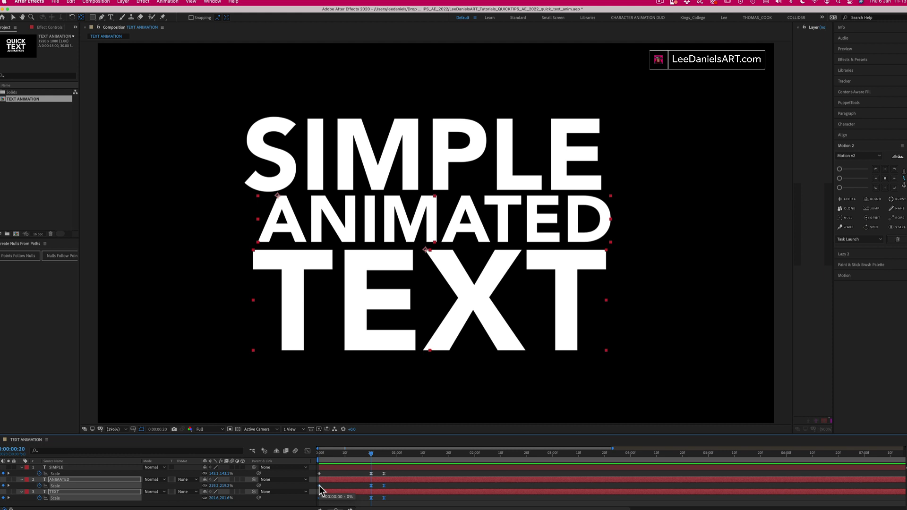
{"action": "left_click_drag", "start_coordinate": [330, 487], "coordinate": [373, 490]}
{"action": "left_click", "coordinate": [371, 467]}
{"action": "key", "text": "cmd+v"}
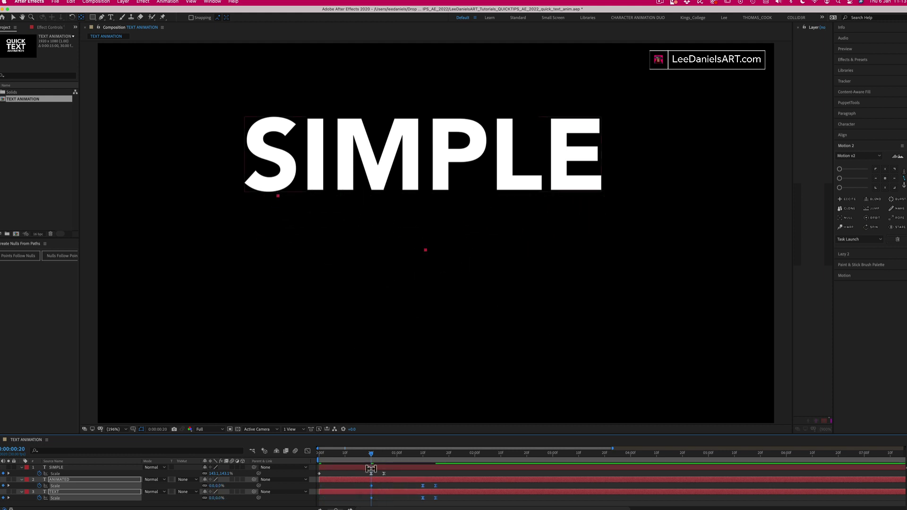
Shift TEXT's keyframes to start at 1:10 and preview the staggered animation.
{"action": "left_click", "coordinate": [364, 501]}
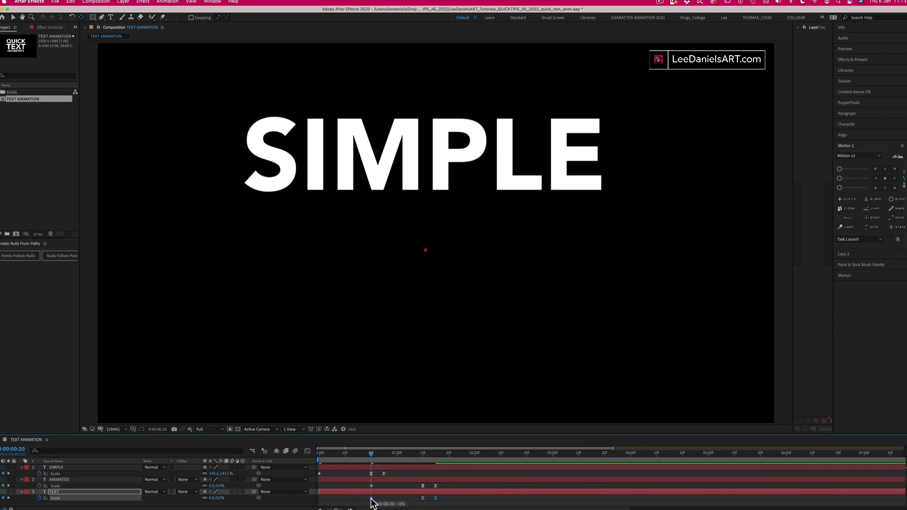
{"action": "left_click_drag", "start_coordinate": [371, 498], "coordinate": [423, 503]}
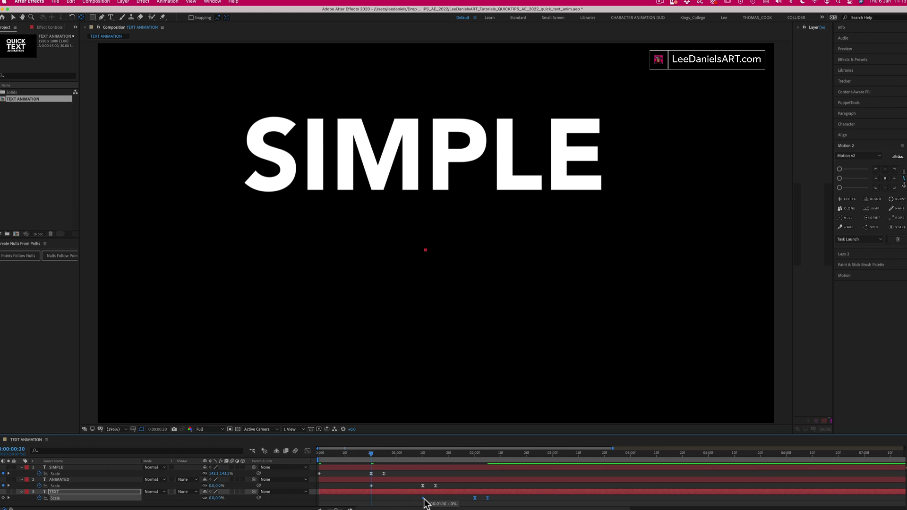
{"action": "left_click_drag", "start_coordinate": [367, 454], "coordinate": [319, 457]}
{"action": "key", "text": "space"}
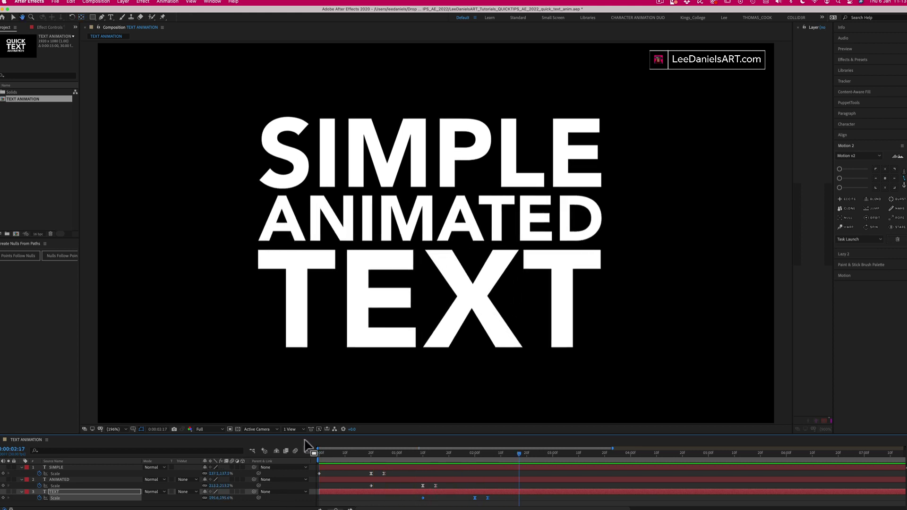
{"action": "key", "text": "space"}
{"action": "key", "text": "space"}
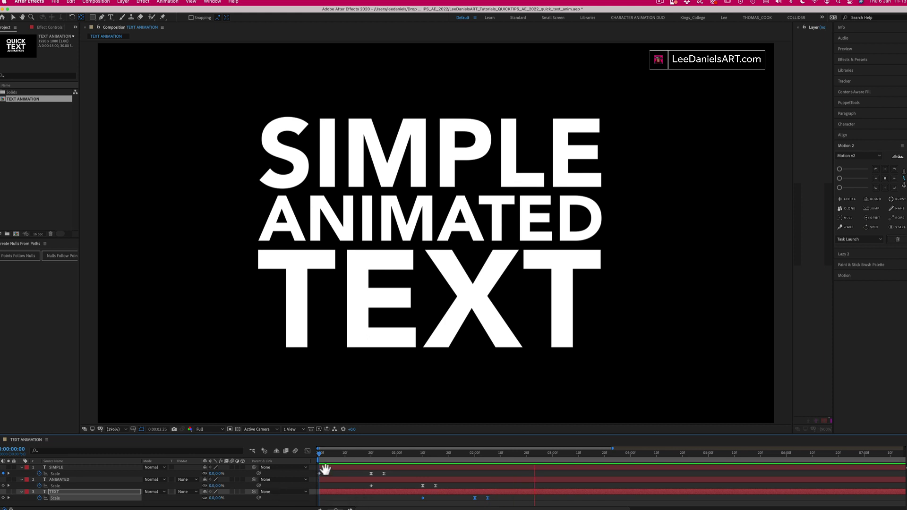
{"action": "key", "text": "space"}
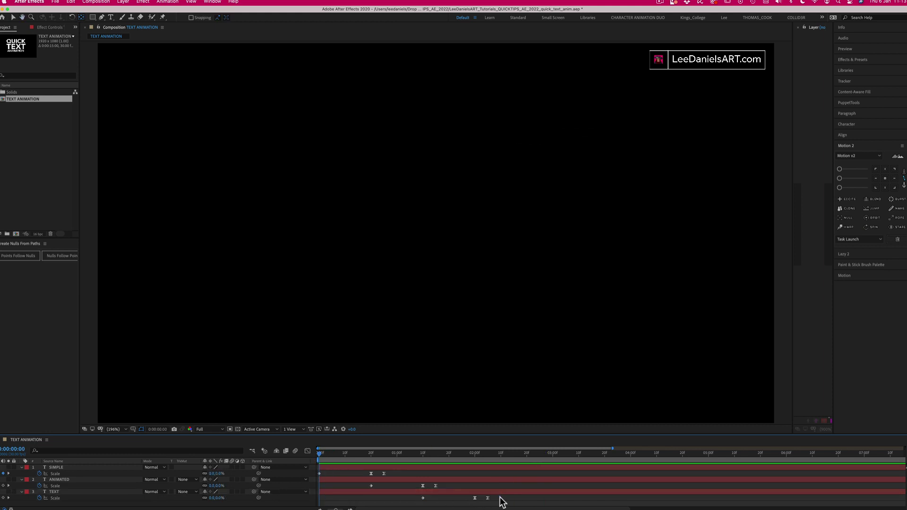
Marquee-select every Scale keyframe of SIMPLE, ANIMATED and TEXT.
{"action": "left_click_drag", "start_coordinate": [506, 503], "coordinate": [319, 479]}
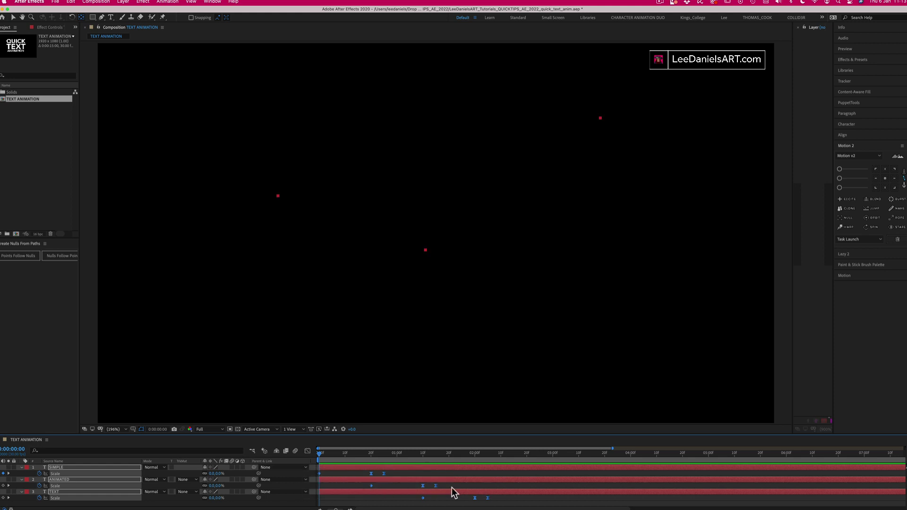